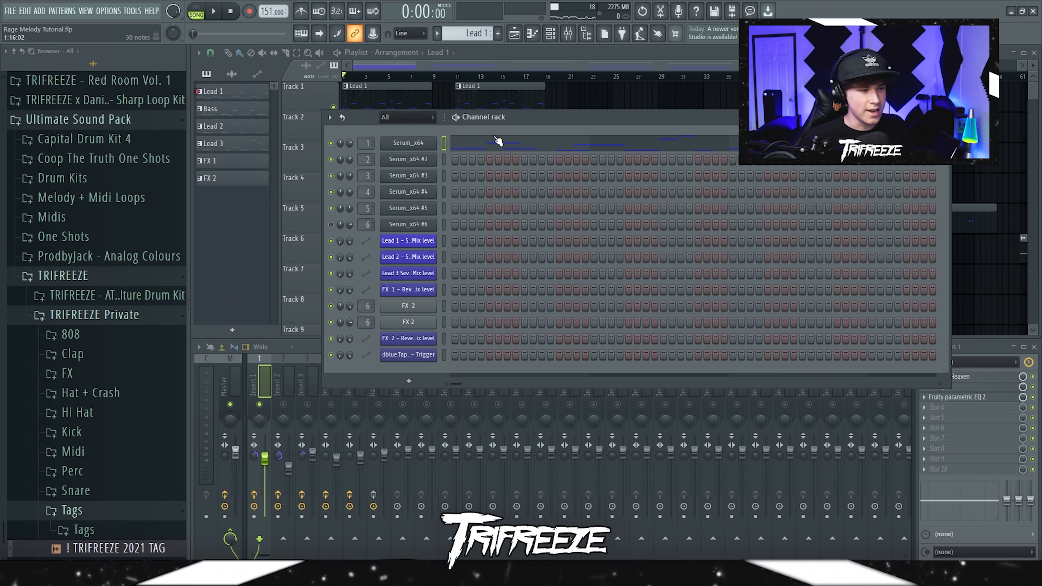
- Open the first Serum channel's notes in the piano roll and examine the Lead 1 pattern
left_click(429, 143)
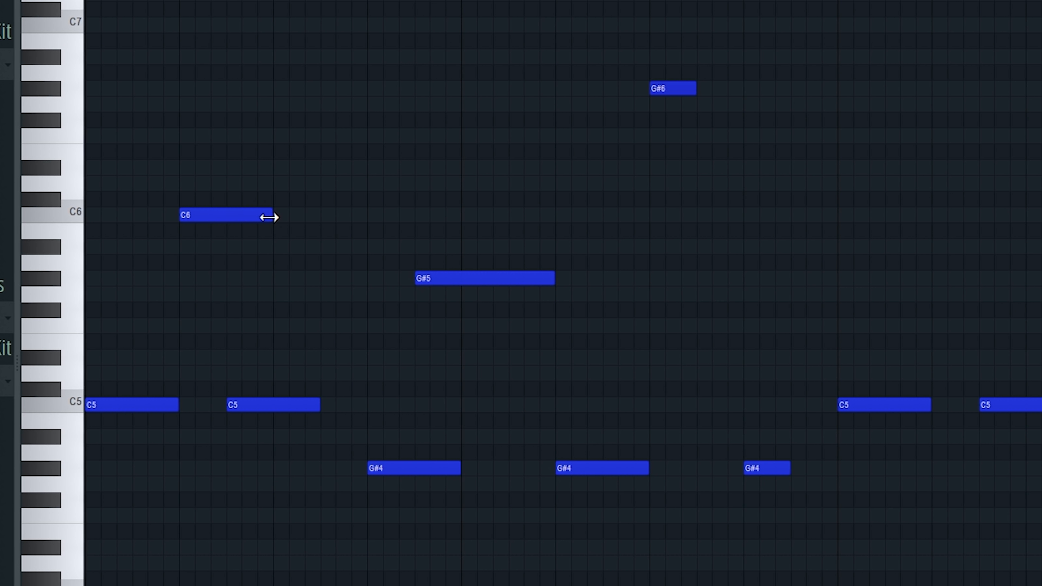
scroll(555, 273, "down", 3)
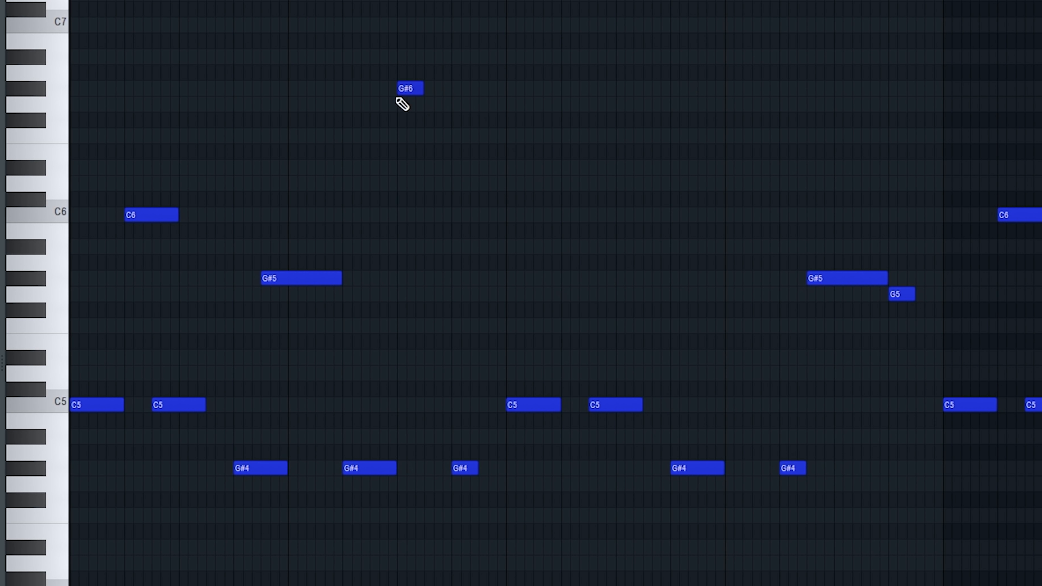
scroll(410, 301, "up", 4)
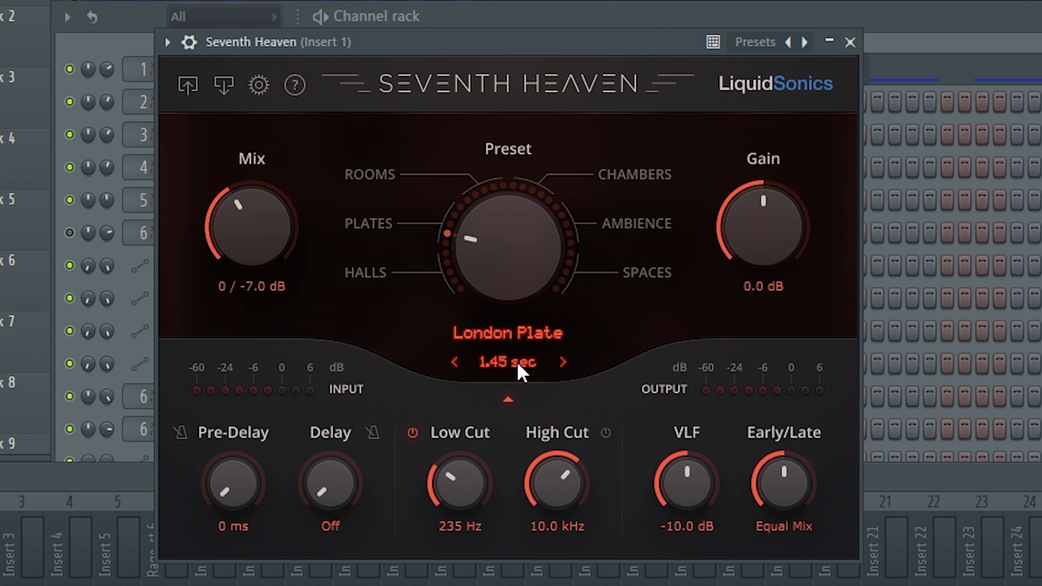
- Set the Seventh Heaven reverb on Insert 1 to a 385 Hz low cut and a 0 / -2.9 dB mix, closing it when done
mouse_move(516, 362)
left_mouse_down()
mouse_move(508, 369)
mouse_move(525, 365)
left_mouse_up()
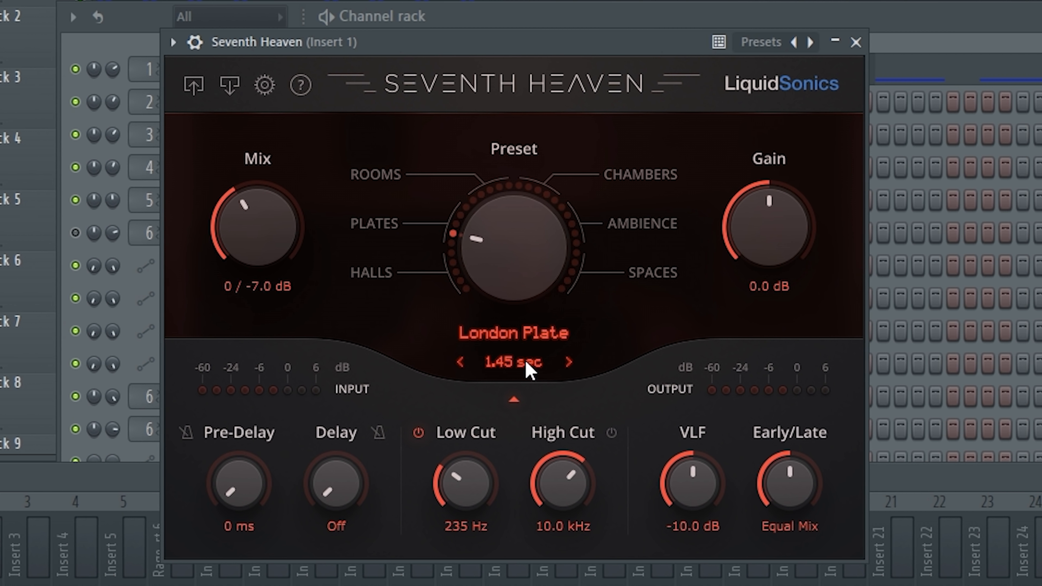
mouse_move(478, 473)
left_mouse_down()
mouse_move(480, 489)
mouse_move(489, 456)
left_mouse_up()
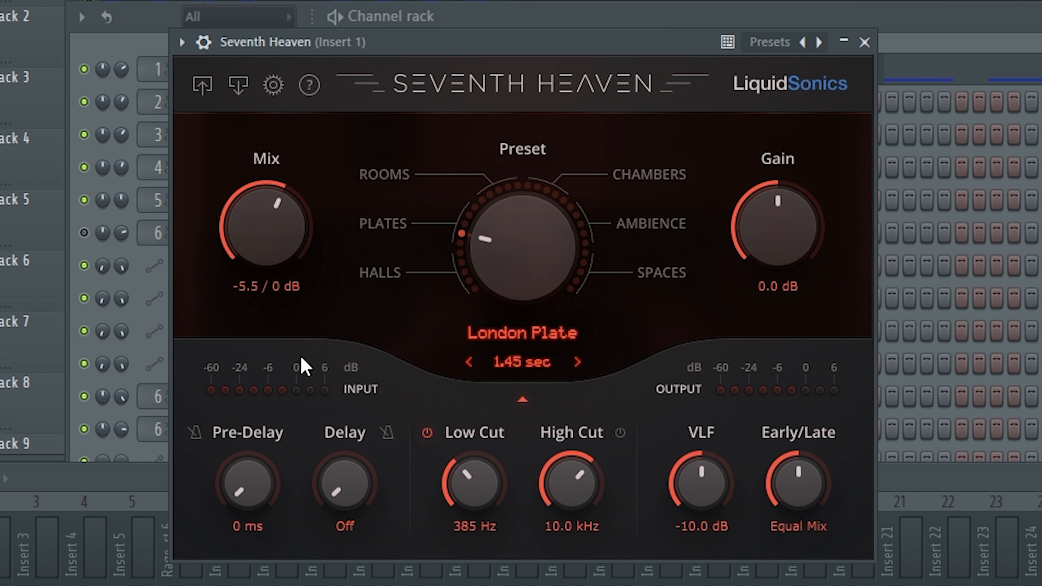
left_click_drag(300, 355, 311, 400)
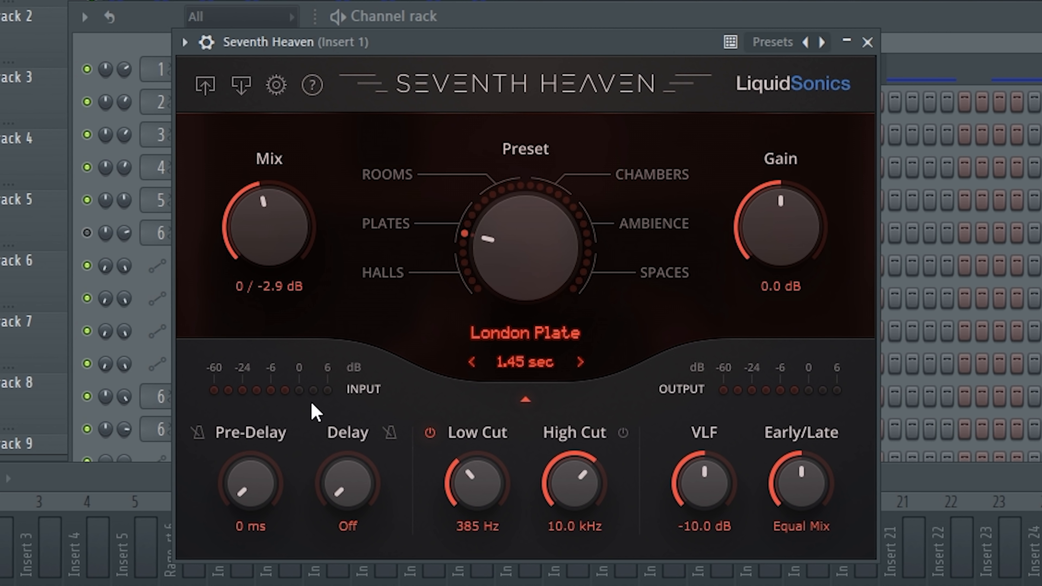
left_click_drag(294, 249, 304, 235)
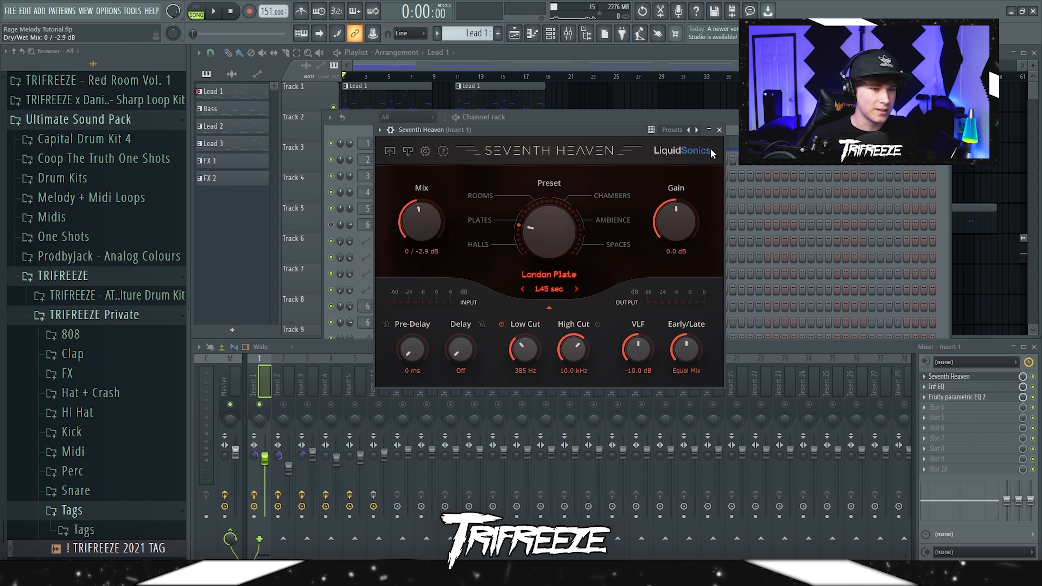
left_click(719, 129)
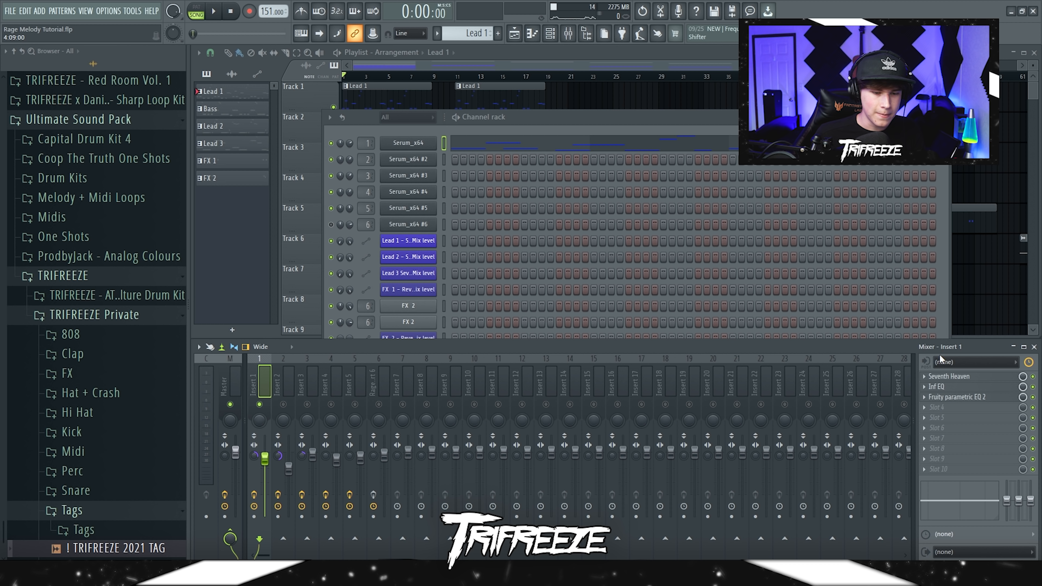
- Examine the EQ effects on Insert 1 and the Master, along with Insert 1's stereo separation
left_click(936, 386)
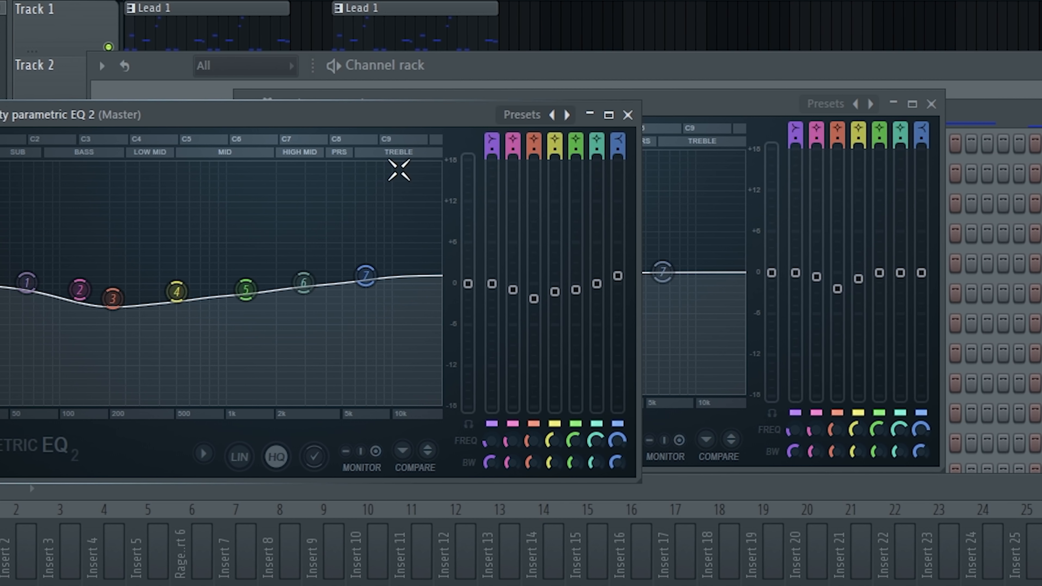
left_click_drag(517, 193, 609, 195)
left_click_drag(357, 361, 355, 360)
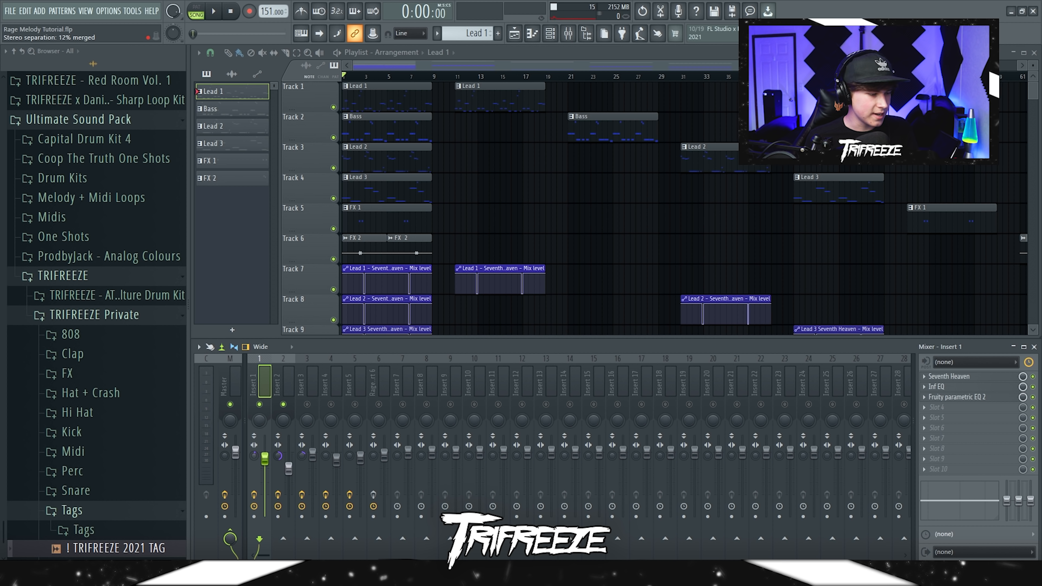
left_click_drag(254, 456, 254, 448)
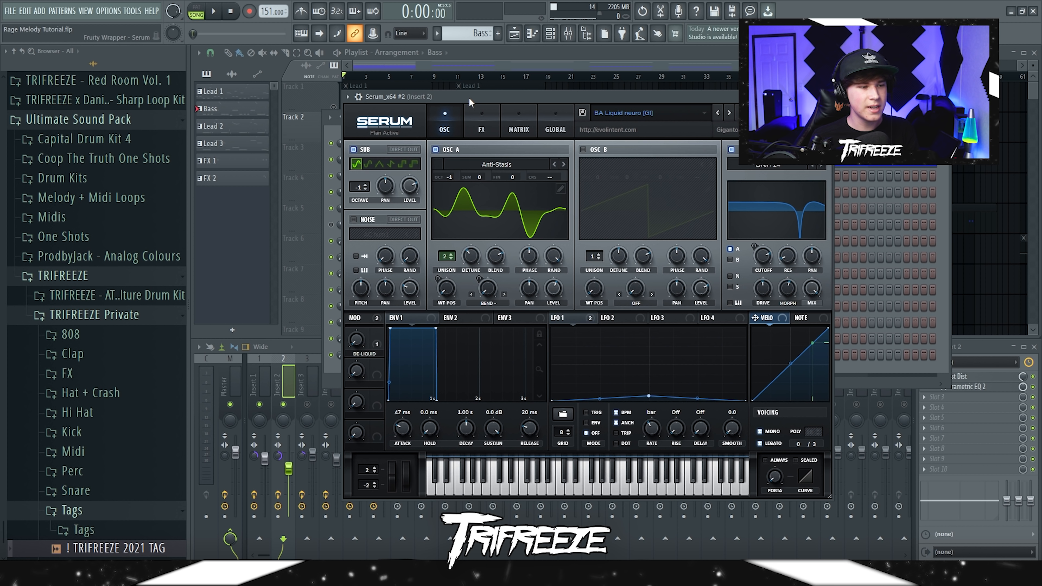
- Load the Bass preset BA Liquid neuro [GI] in the Bass channel's Serum
left_click_drag(470, 98, 445, 94)
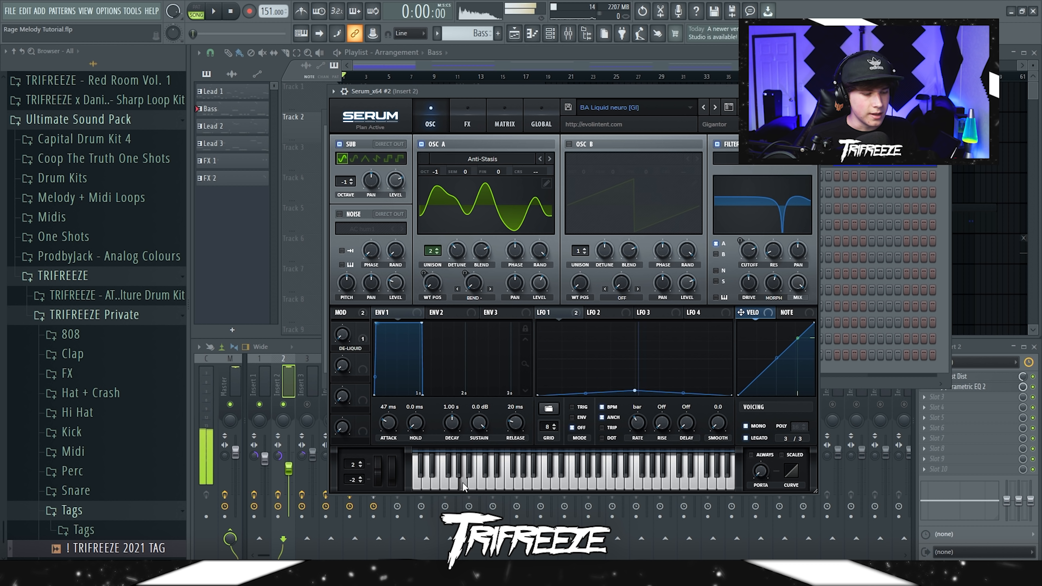
left_click(611, 107)
mouse_move(631, 116)
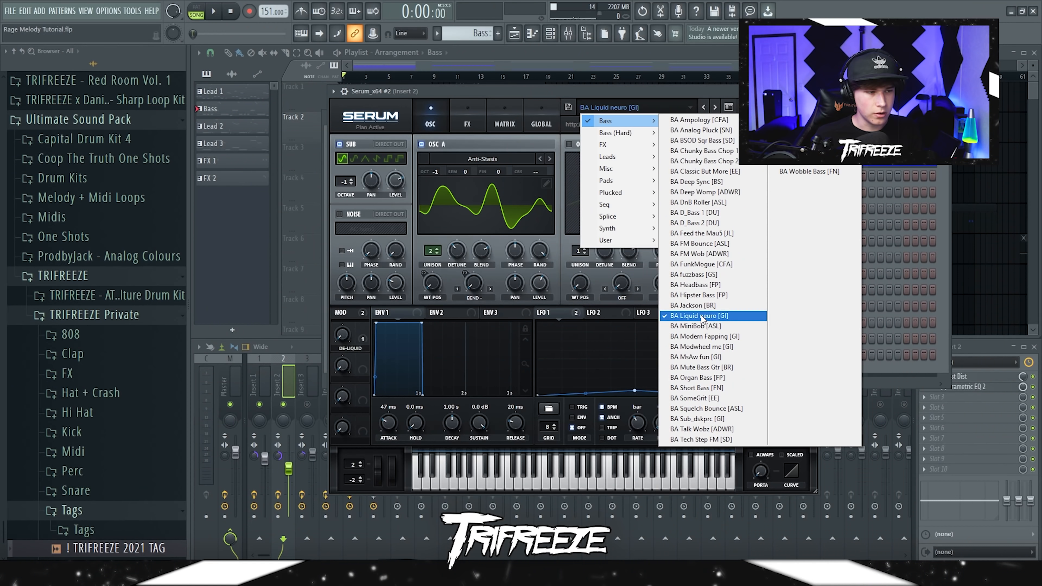
left_click(710, 333)
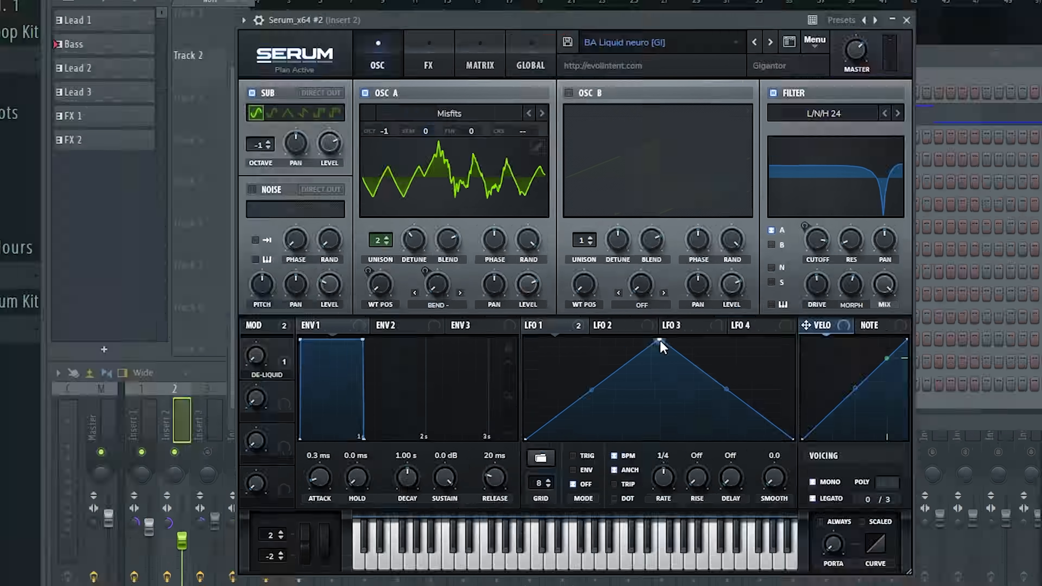
- Lower LFO 1's centre peak almost to the floor and switch oscillator A to the Digital wavetable Anti-Stasis
left_click_drag(661, 340, 659, 434)
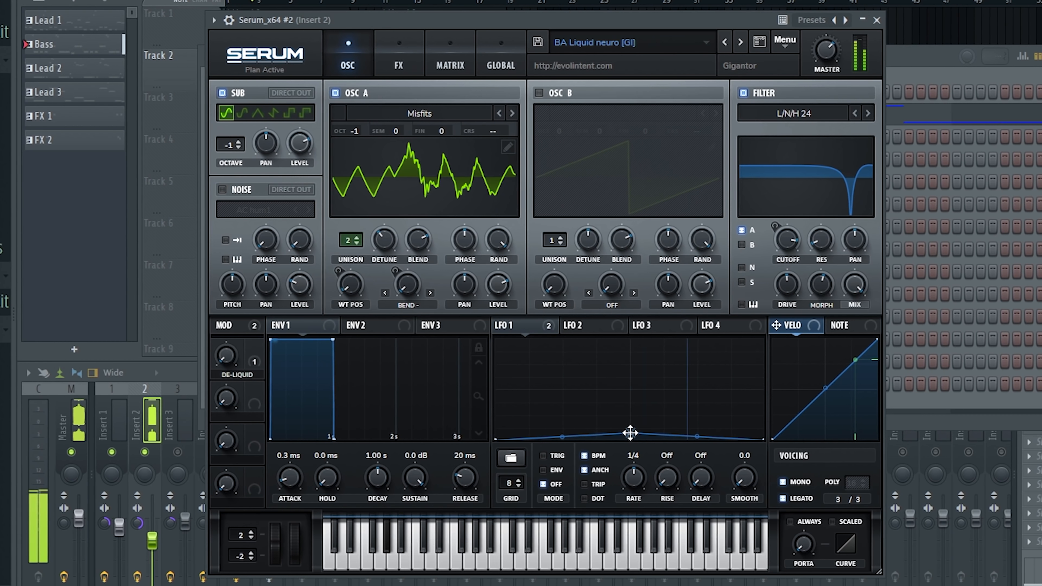
left_click(453, 115)
mouse_move(410, 147)
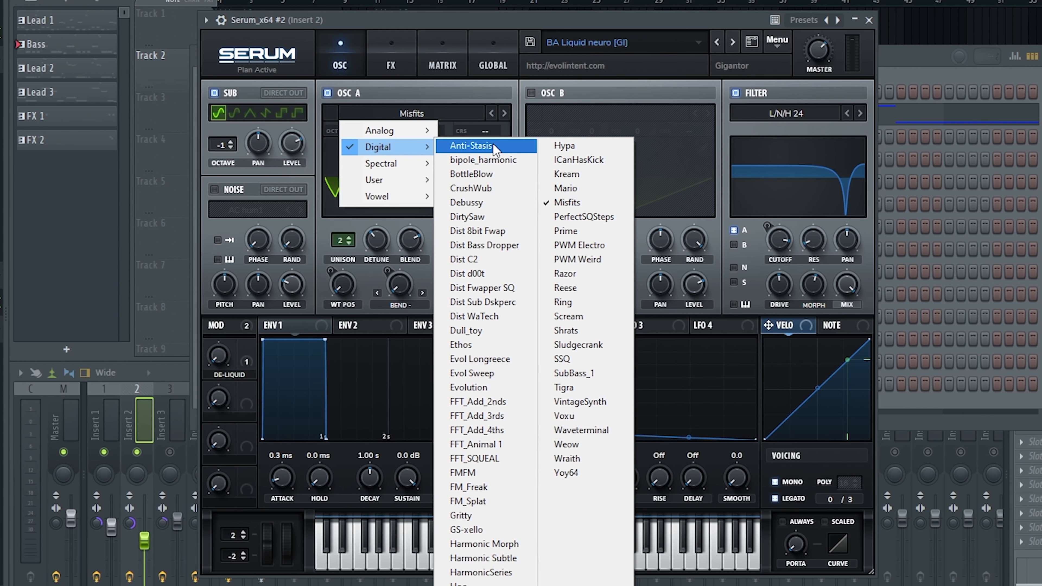
left_click(485, 91)
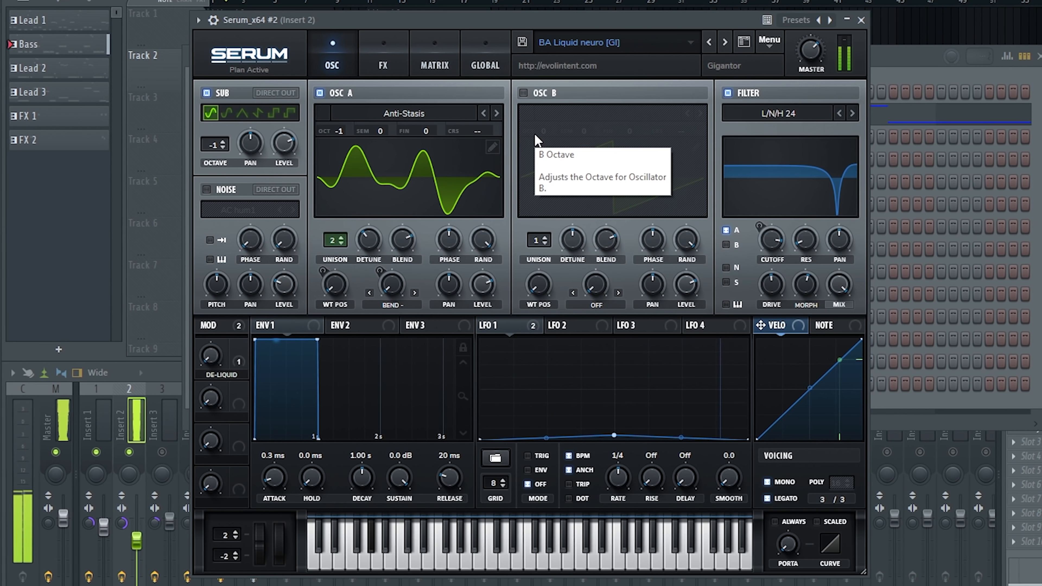
- Set envelope 1's attack to 40 ms and close the Bass Serum
mouse_move(271, 477)
left_mouse_down()
mouse_move(272, 448)
mouse_move(271, 461)
left_mouse_up()
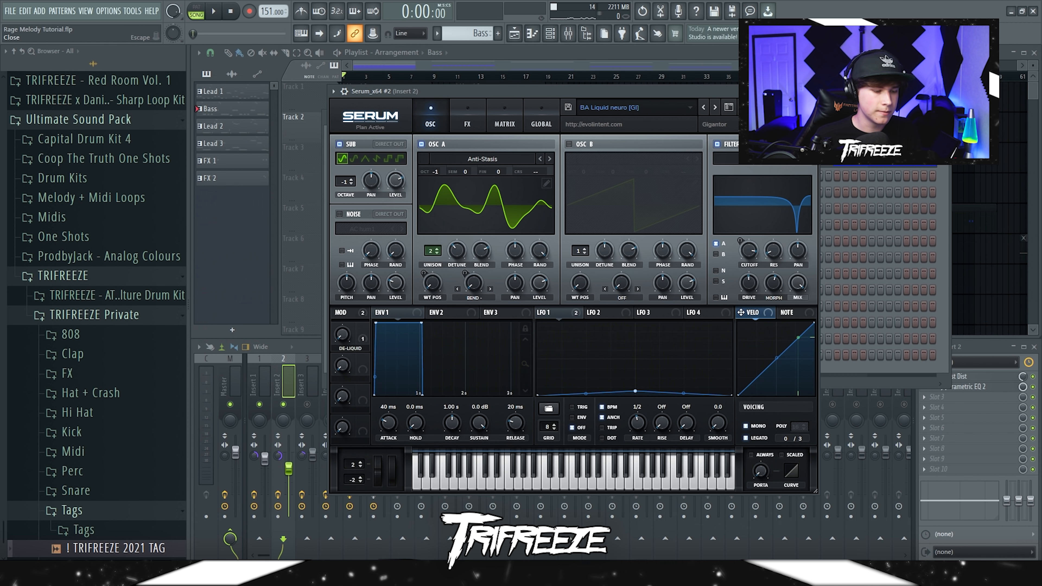
left_click(811, 92)
- Open the Bass pattern in the piano roll to examine its notes, and return to the playlist
left_click(617, 159)
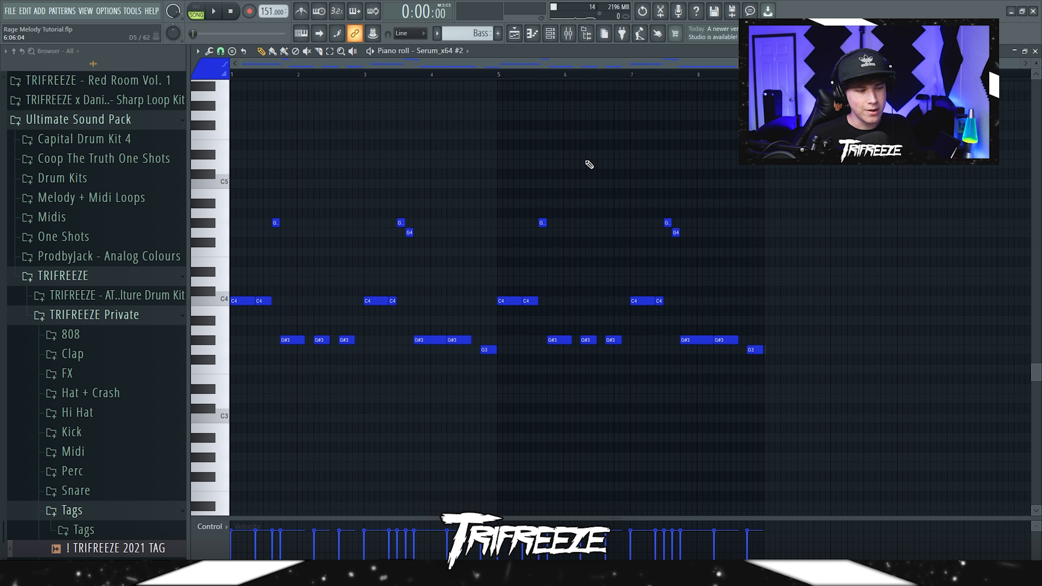
key("F7")
key("F5")
double_click(379, 127)
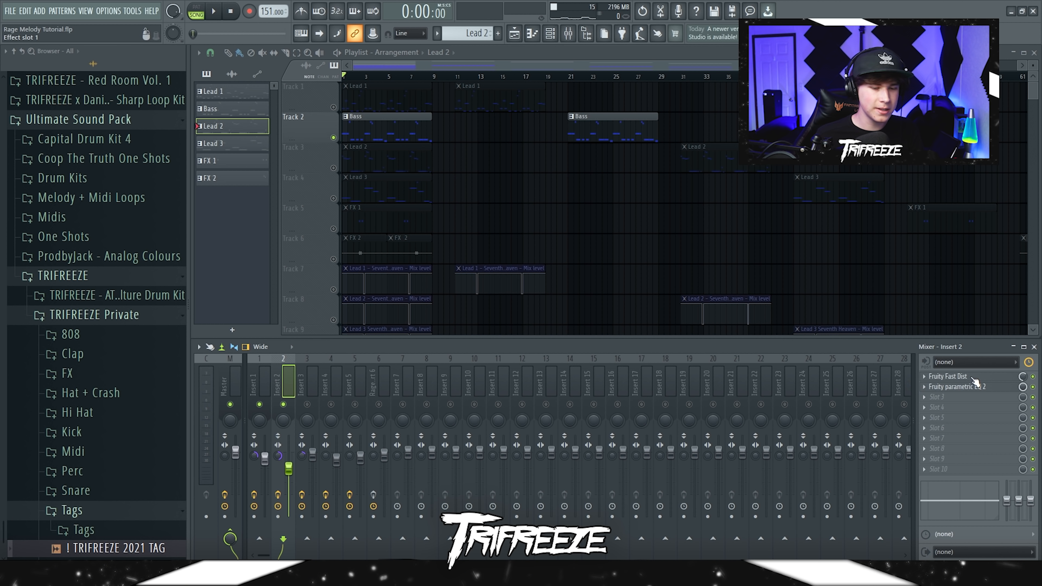
- Open Fruity Fast Dist on Insert 2 and examine its settings and preset list
left_click(972, 378)
left_click_drag(379, 186, 490, 153)
left_click(541, 146)
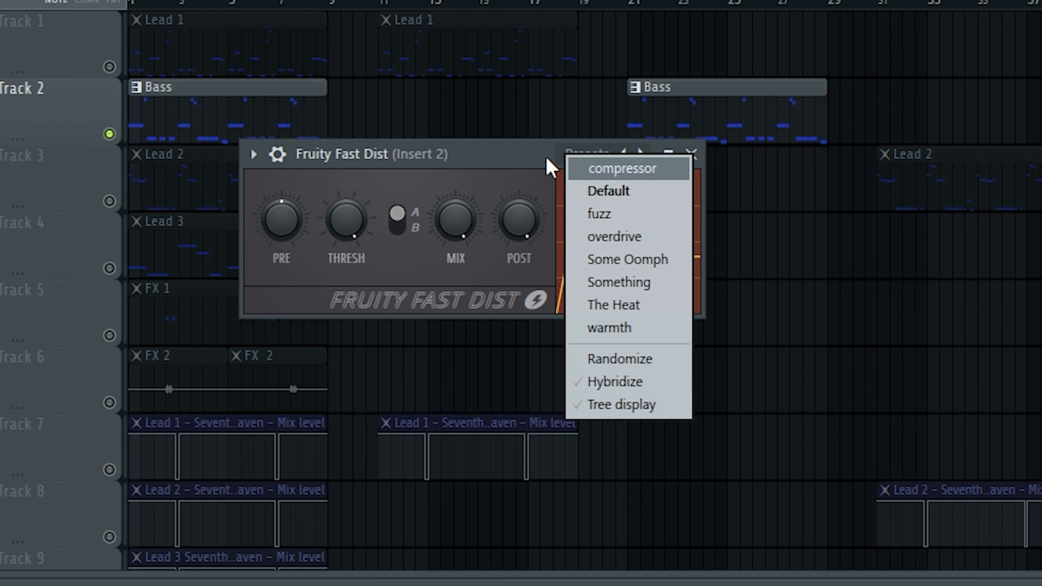
left_click(547, 160)
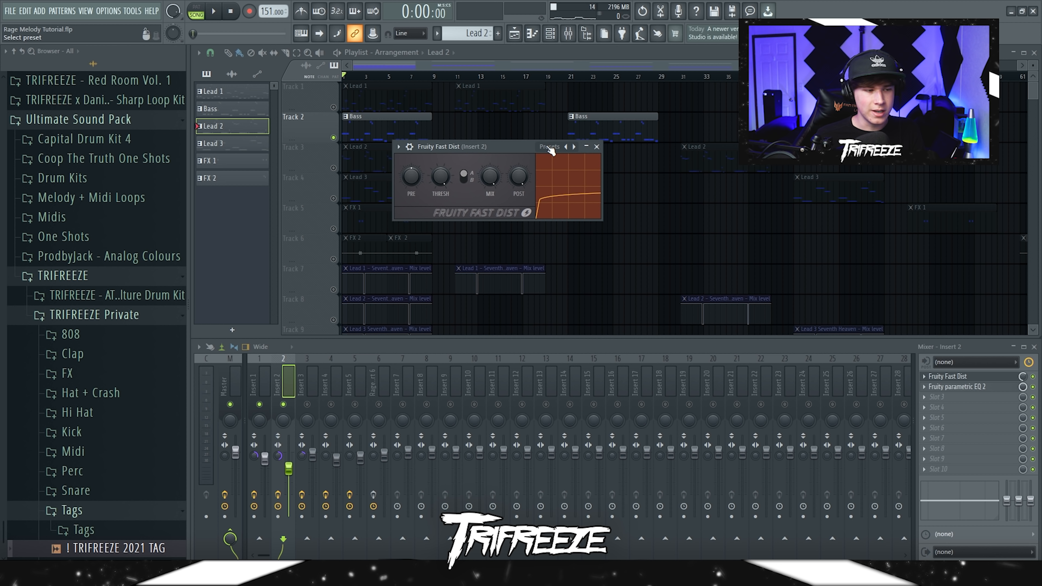
left_click(550, 148)
left_click(498, 151)
left_click_drag(499, 151, 545, 148)
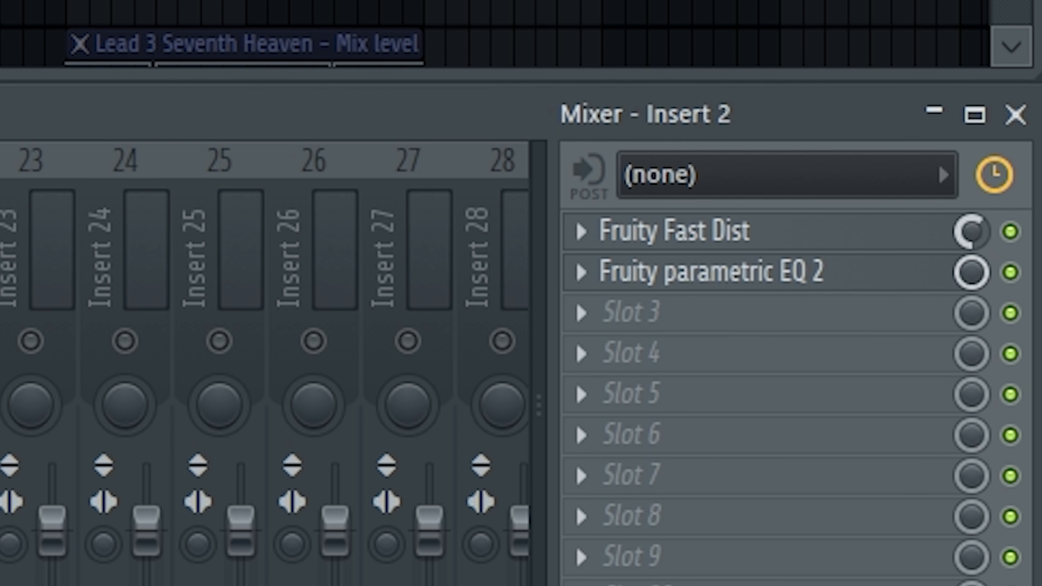
- Check the Fruity Fast Dist mix level and the Fruity parametric EQ 2 curve on Insert 2
left_click(980, 229)
left_click(980, 229)
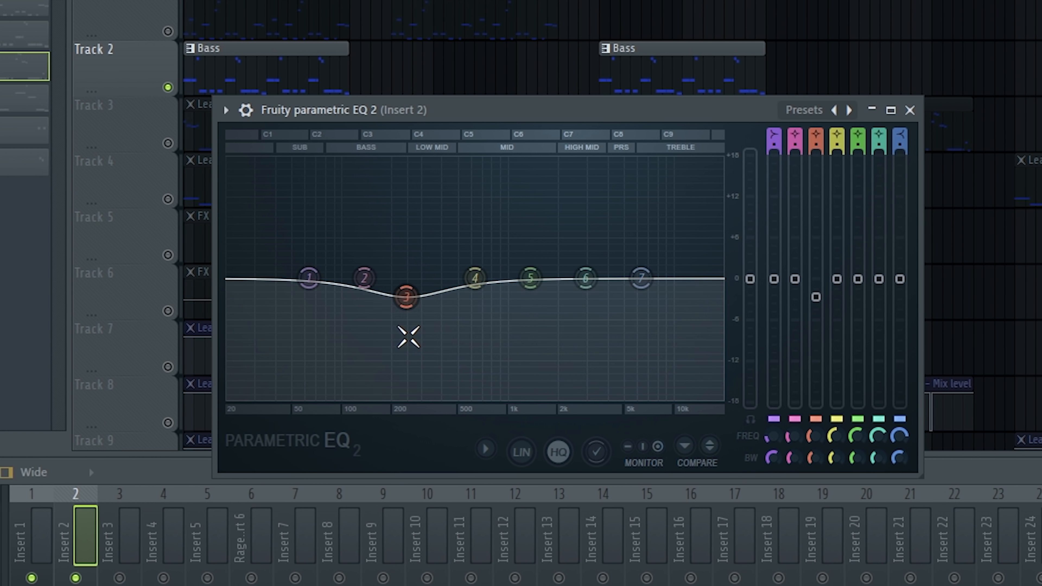
left_click_drag(429, 110, 413, 74)
mouse_move(390, 261)
left_mouse_down()
mouse_move(378, 273)
mouse_move(377, 261)
left_mouse_up()
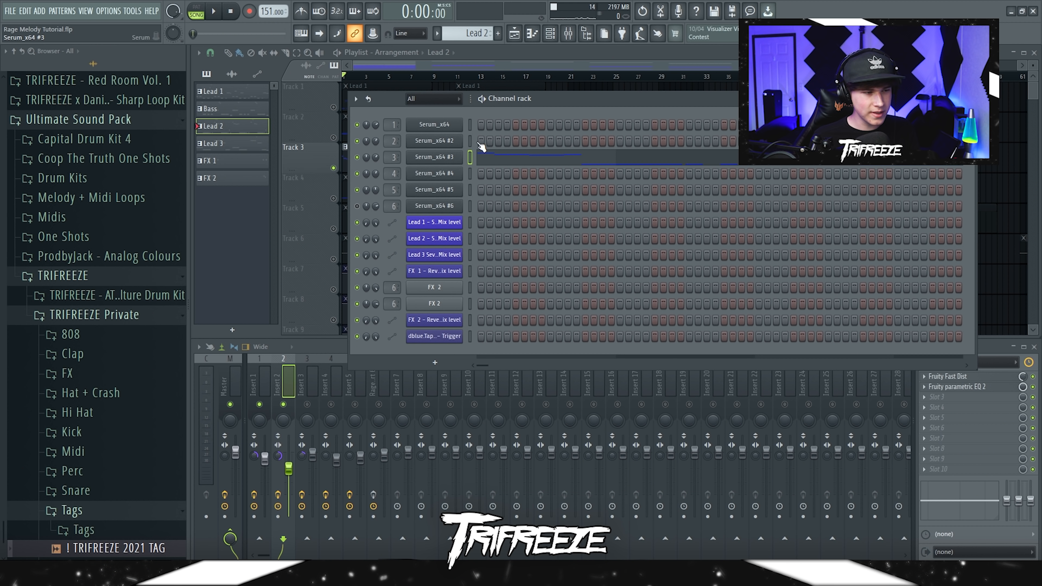
- Open the Lead 2 channel's Serum, play a few keys to hear it, and view its preset categories
left_click(481, 148)
left_click_drag(498, 122, 562, 80)
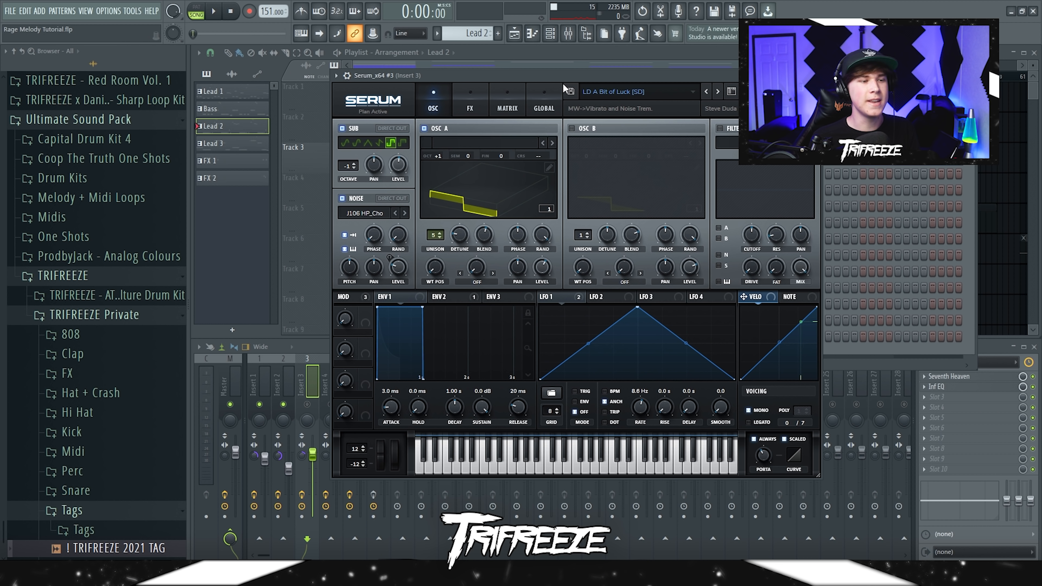
left_click(578, 473)
left_click(622, 468)
left_click(613, 91)
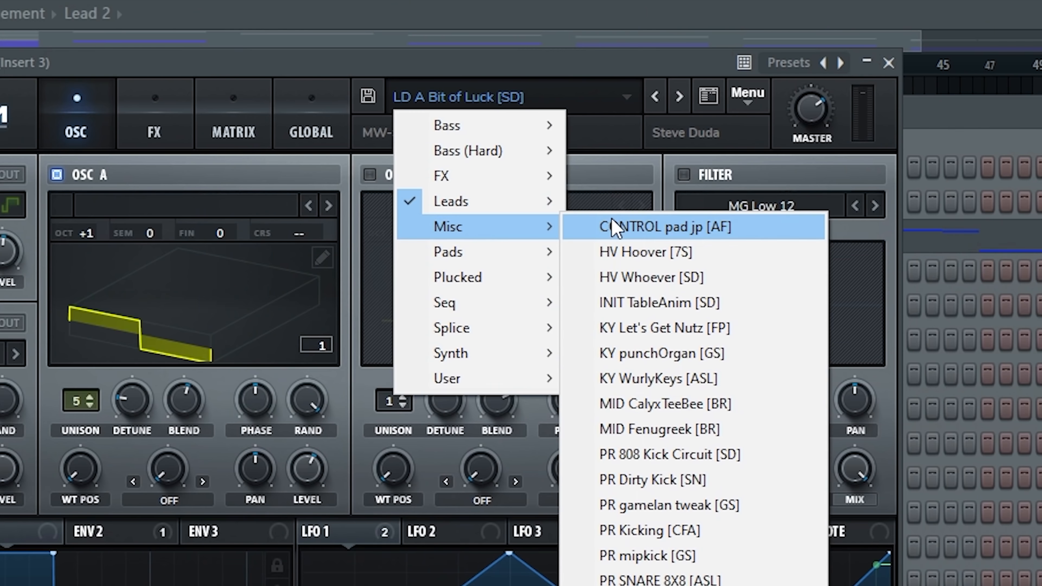
mouse_move(610, 141)
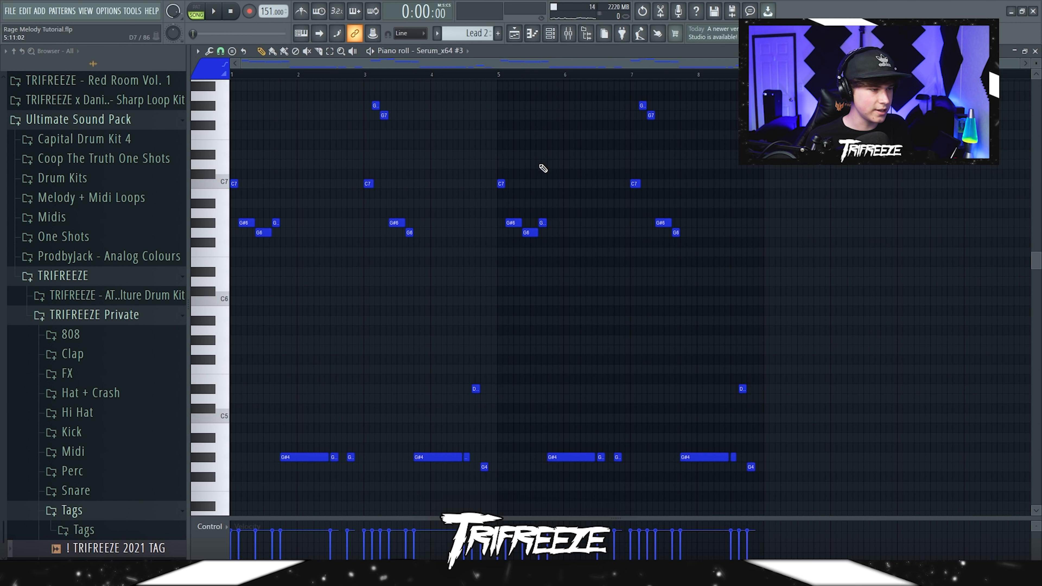